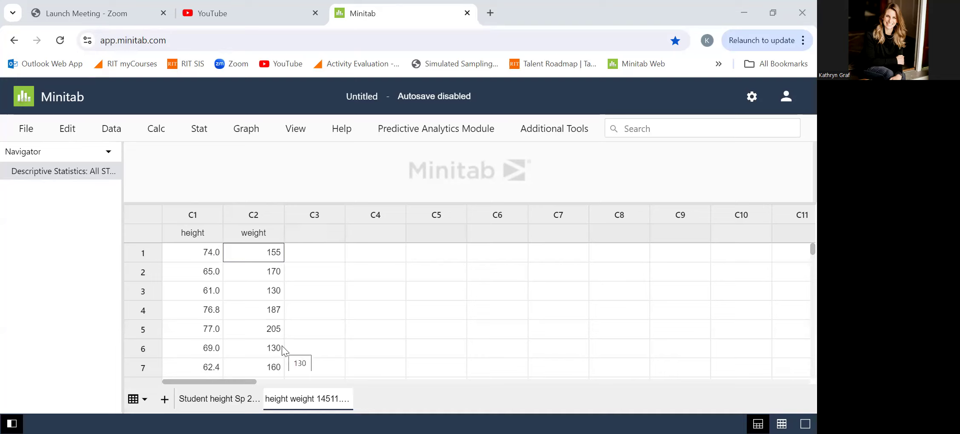
- Look through all rows of the height and weight columns in the worksheet
key(Down)
key(Down)
key(Down)
key(Down)
key(Down)
key(Down)
key(Down)
key(Down)
key(Down)
key(Down)
key(Down)
key(Down)
key(Down)
key(Down)
key(Down)
key(Down)
key(Down)
key(Down)
key(Down)
key(Down)
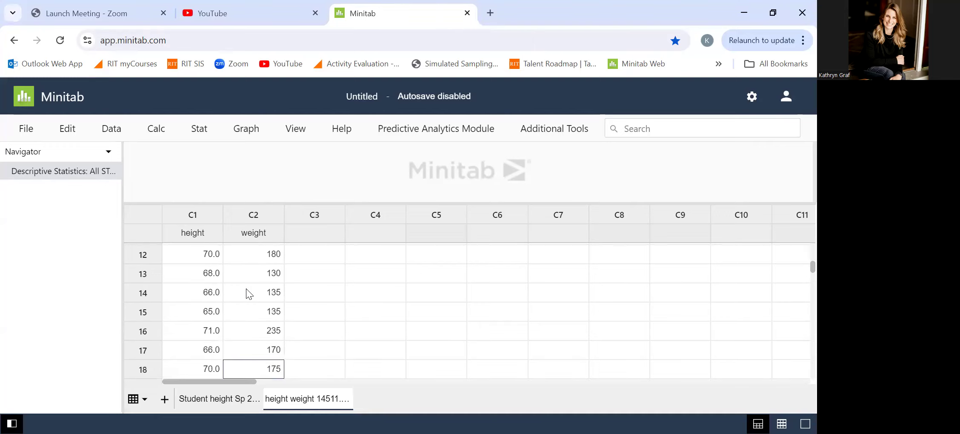
key(Up)
key(Up)
key(Up)
key(Up)
key(Up)
key(Up)
key(Up)
key(Up)
key(Up)
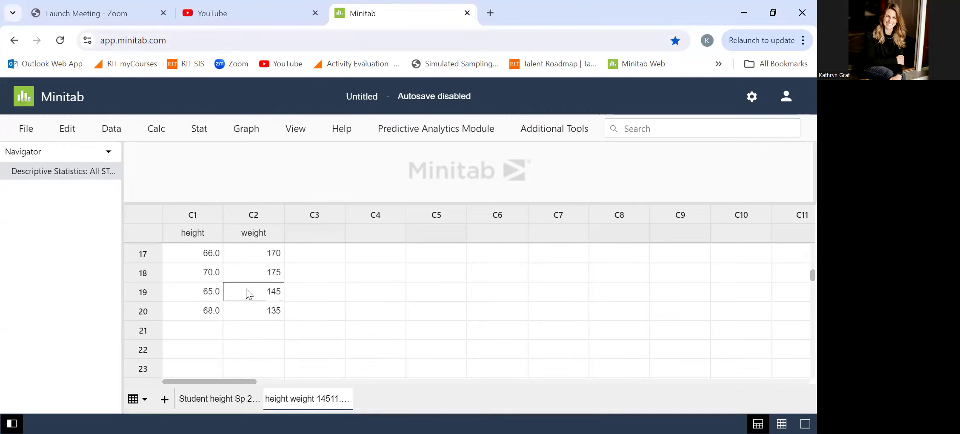
key(Down)
key(Up)
key(Up)
key(Up)
key(Up)
key(Up)
key(Up)
key(Up)
key(Up)
key(Up)
key(Up)
key(Up)
key(Up)
key(Up)
key(Up)
key(Up)
key(Up)
key(Up)
key(Up)
key(Up)
key(Up)
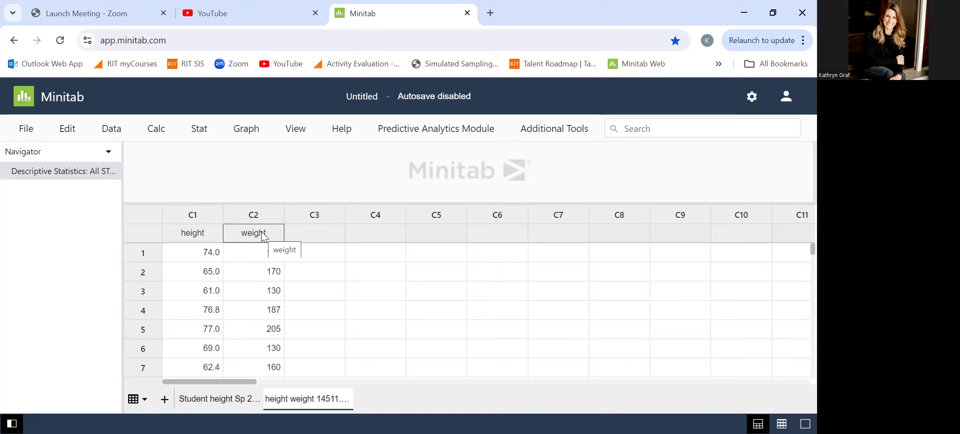
- Create a simple scatterplot with weight as the Y-variable and height as the X-variable
click(242, 134)
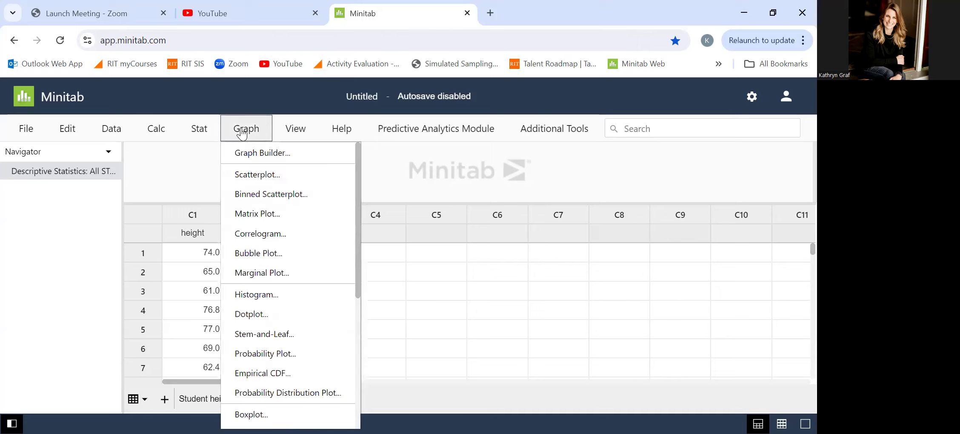
click(270, 178)
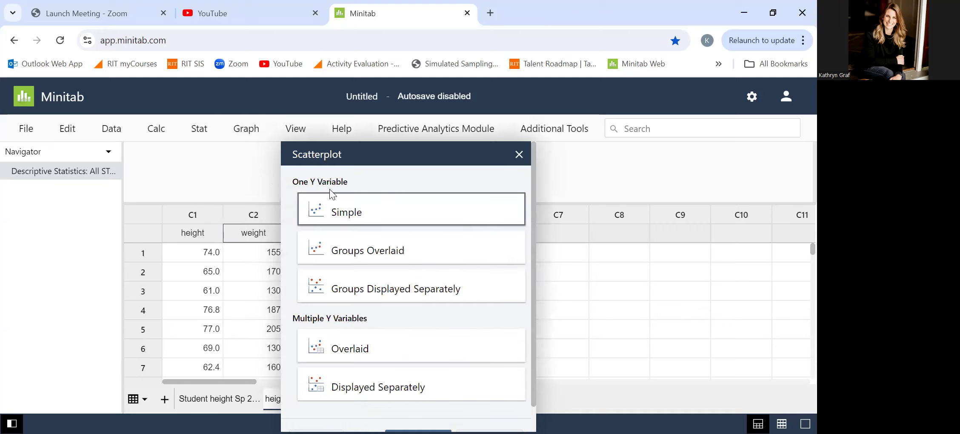
click(345, 212)
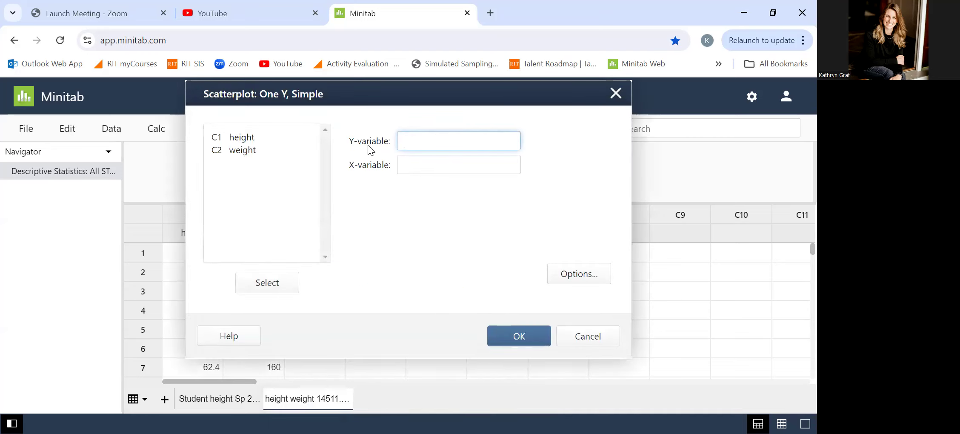
drag(273, 137, 248, 151)
double_click(244, 153)
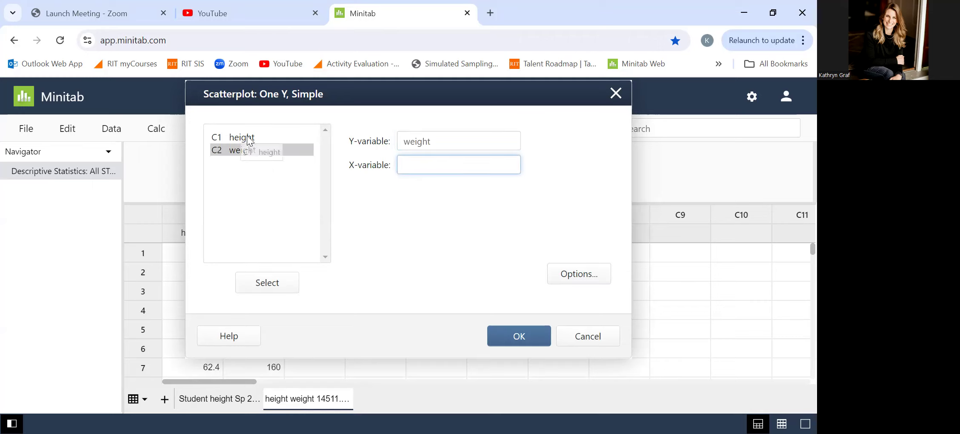
double_click(248, 139)
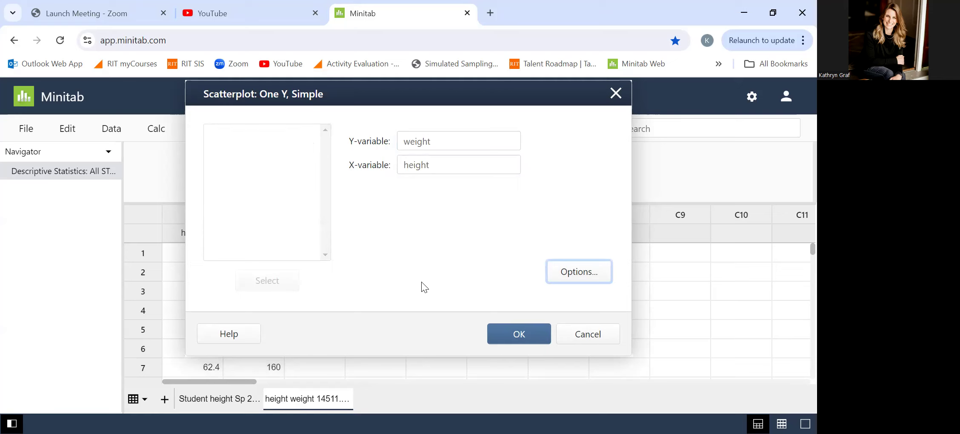
click(517, 333)
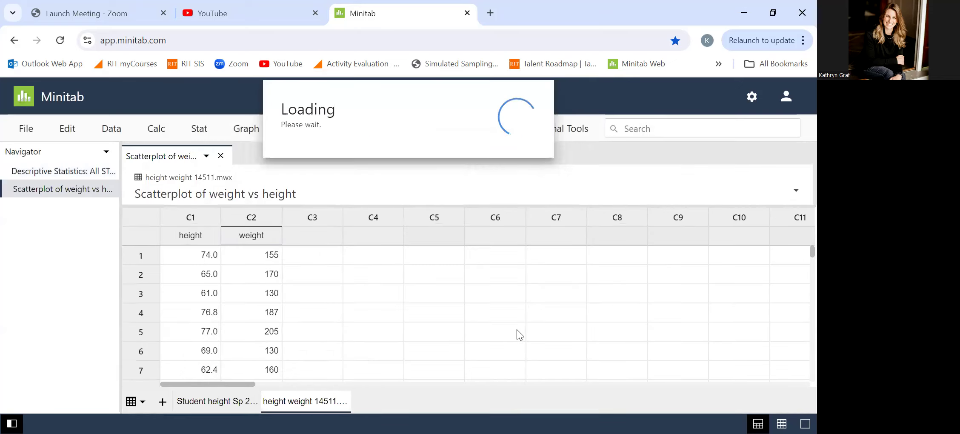
- Enlarge the output area over the worksheet and examine the scatterplot of weight vs height
drag(517, 207, 498, 368)
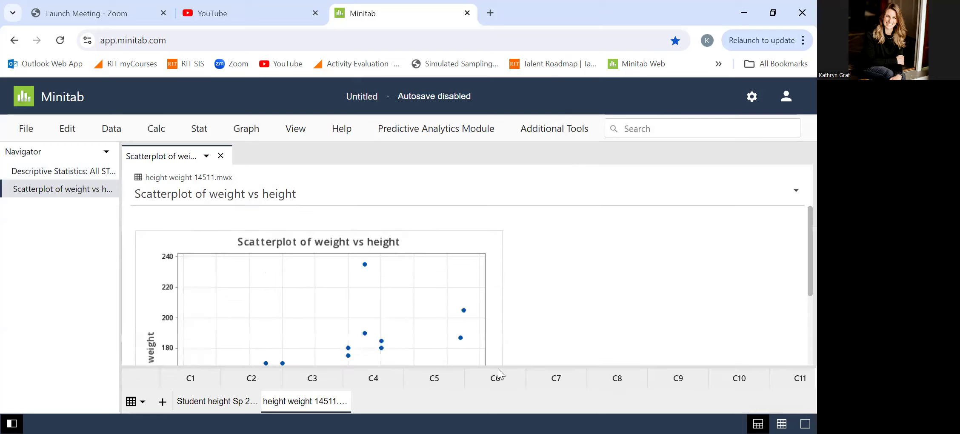
scroll(544, 346, down, 3)
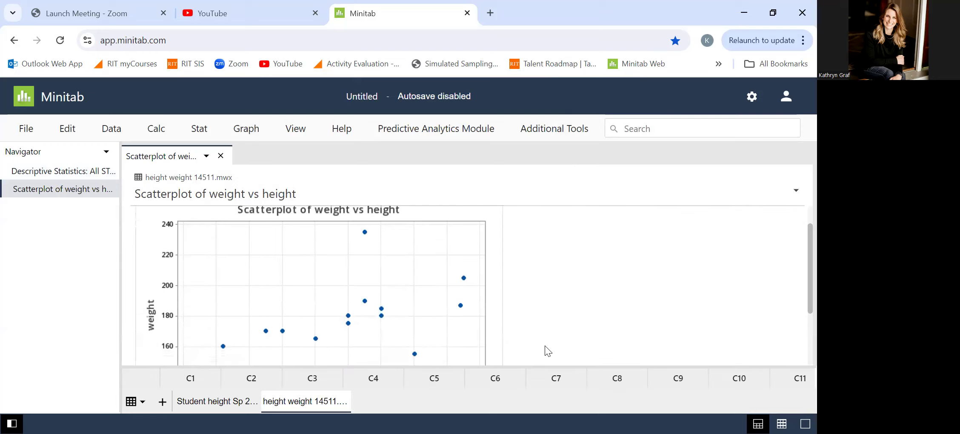
scroll(544, 346, down, 2)
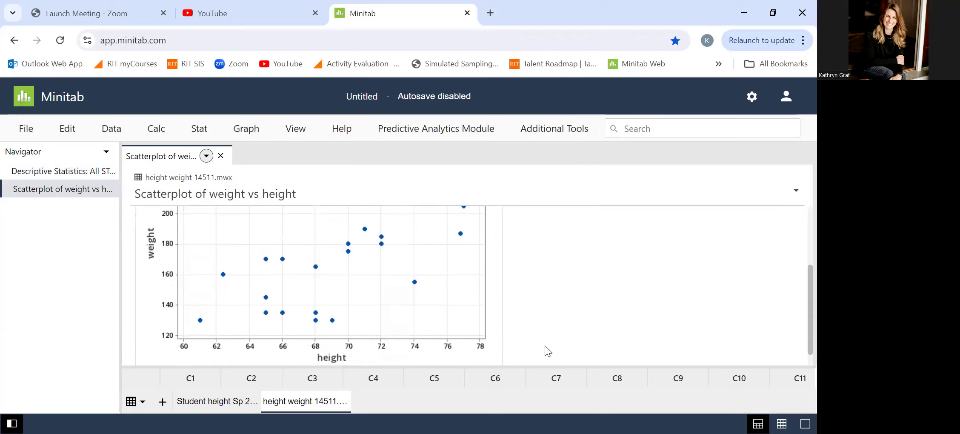
scroll(544, 345, down, 2)
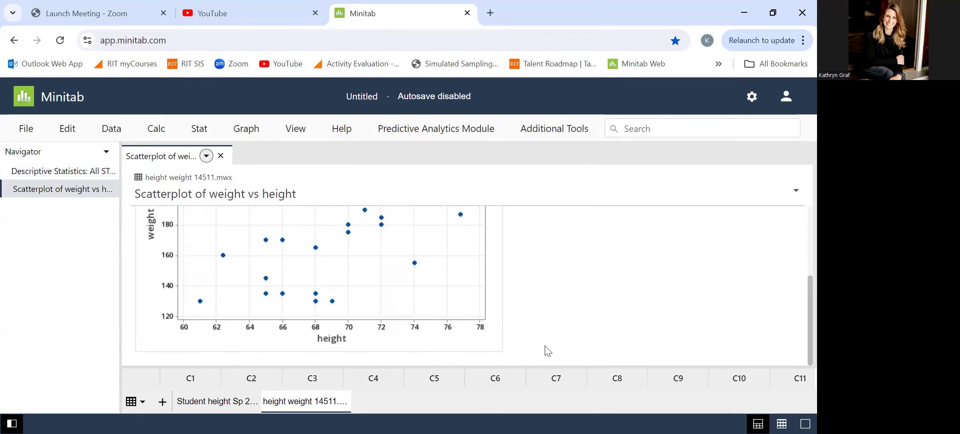
scroll(545, 347, up, 3)
scroll(545, 347, down, 1)
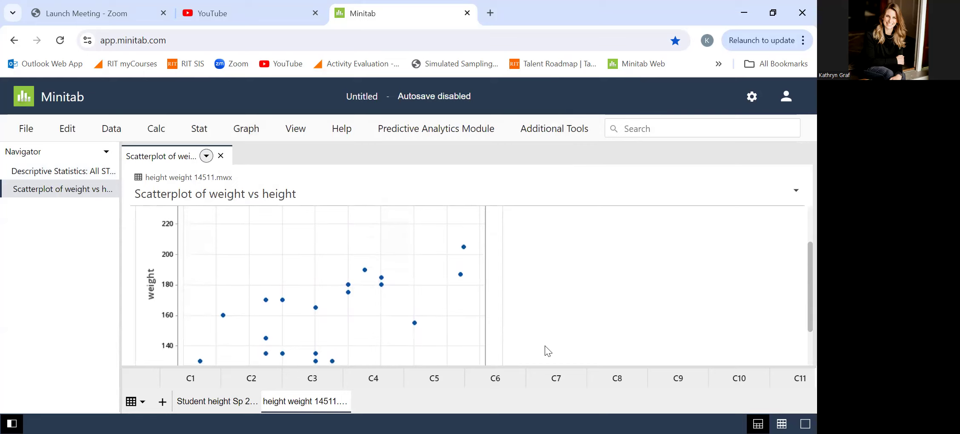
click(570, 374)
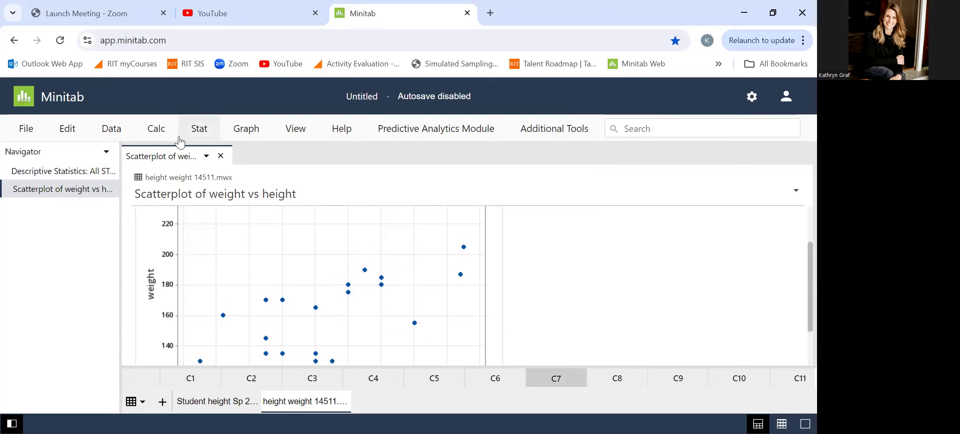
- Run a Correlation analysis from the basic statistics on the variables height and weight
click(202, 137)
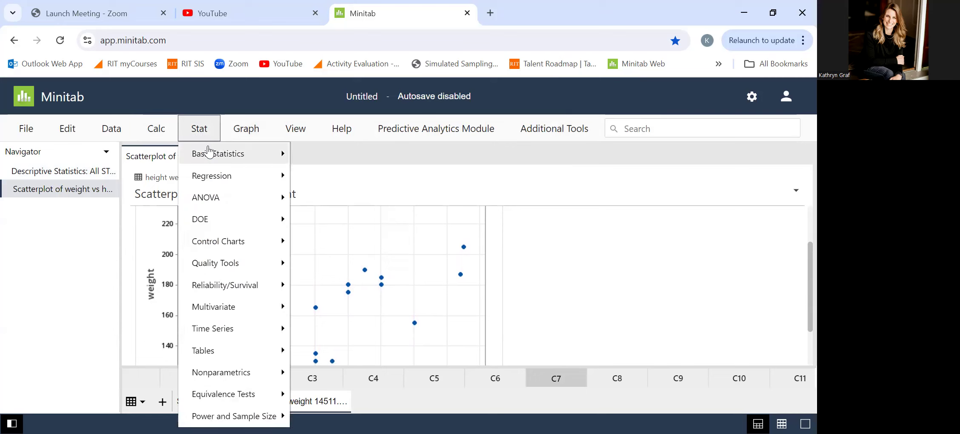
mouse_move(210, 158)
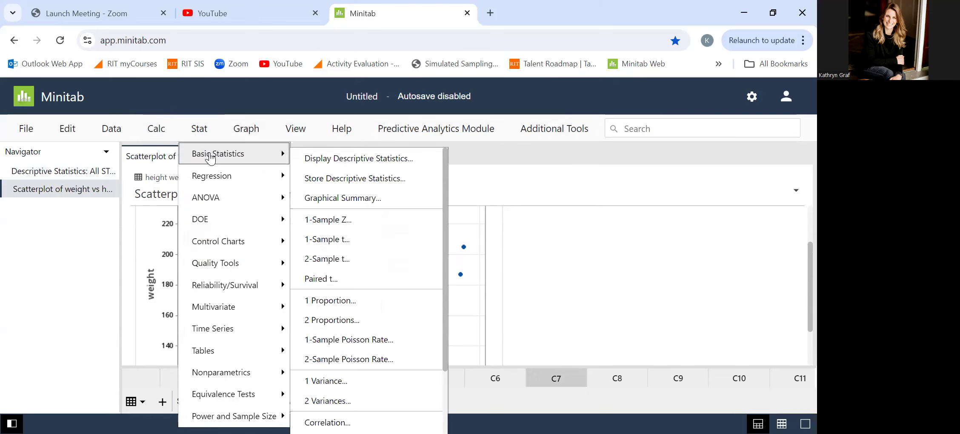
drag(444, 208, 451, 291)
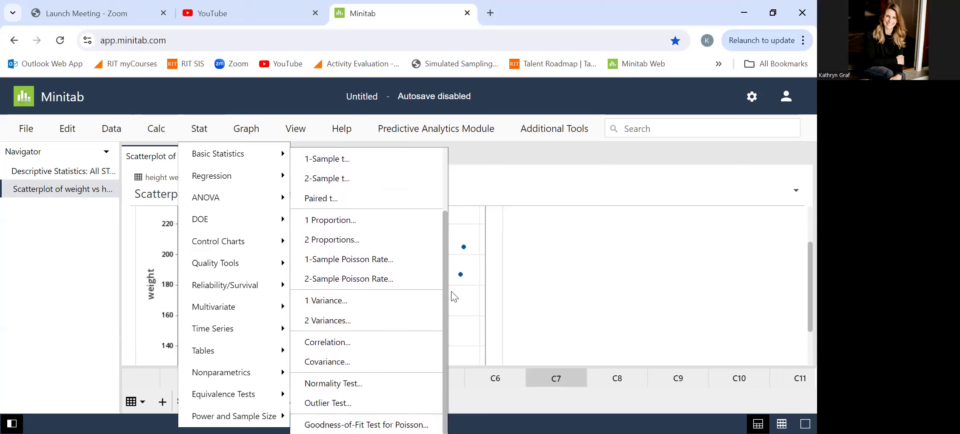
click(399, 343)
click(345, 138)
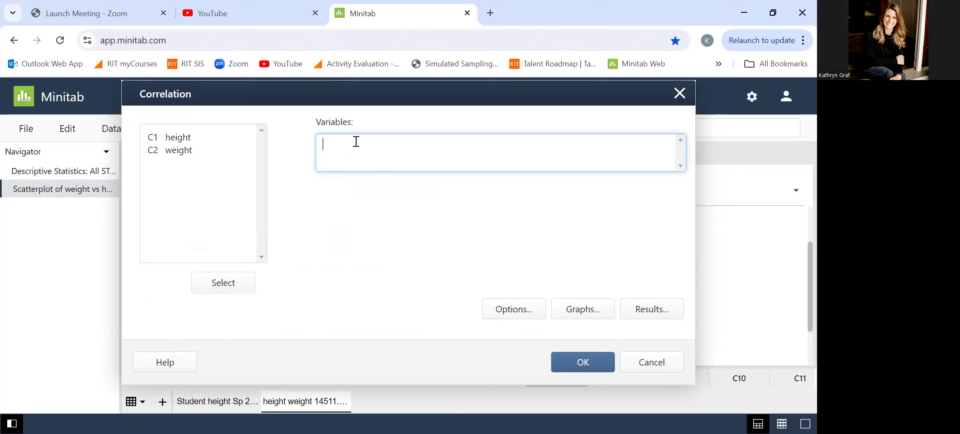
double_click(182, 137)
click(173, 152)
double_click(172, 150)
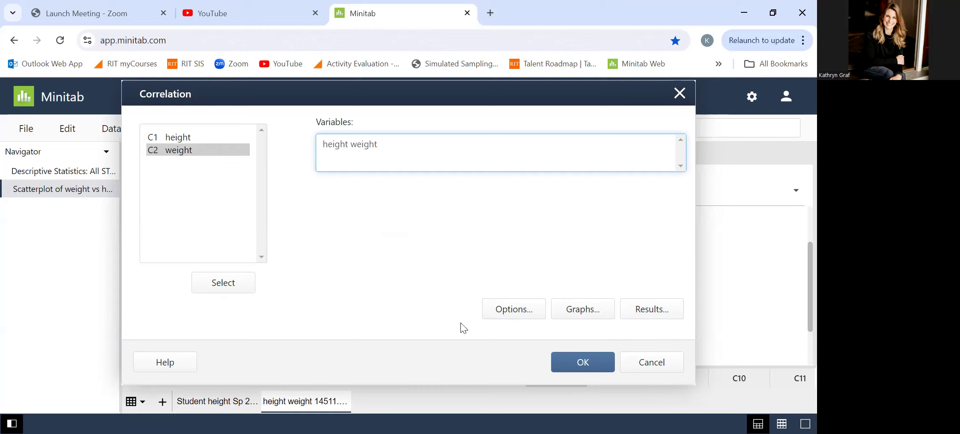
click(578, 365)
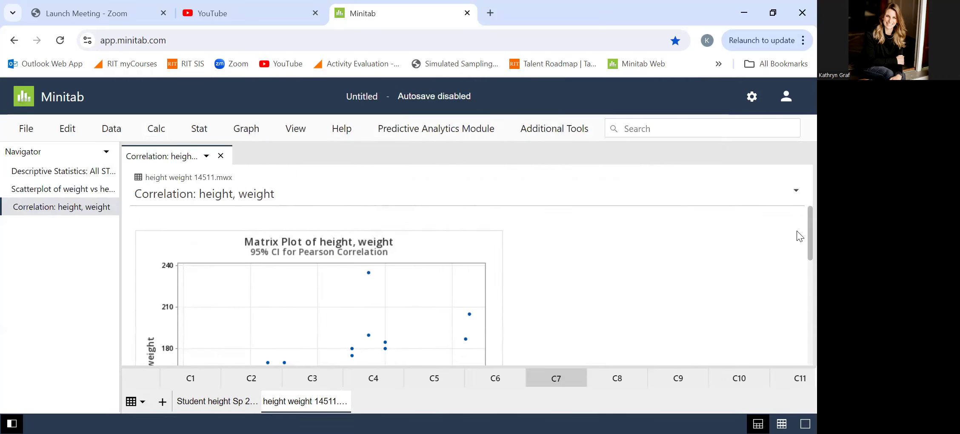
- Examine the correlation output for height and weight, including the matrix plot, the method and the correlations table
scroll(796, 235, down, 2)
scroll(796, 258, down, 1)
scroll(797, 263, down, 1)
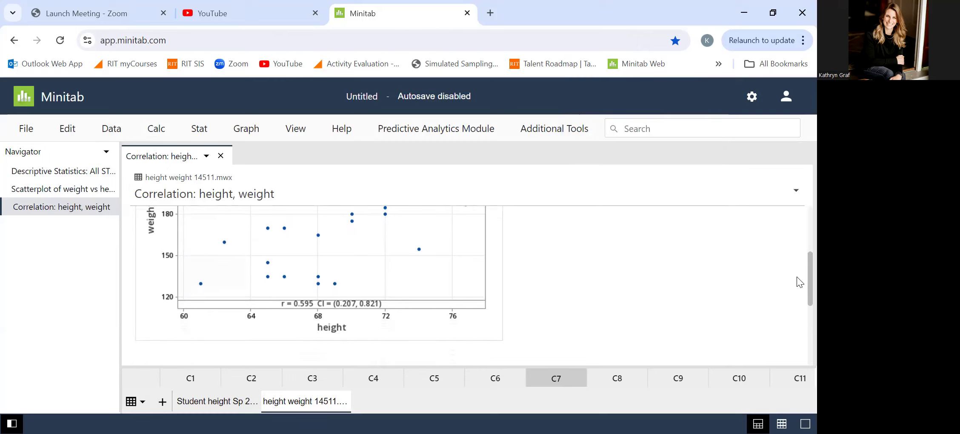
scroll(797, 277, up, 3)
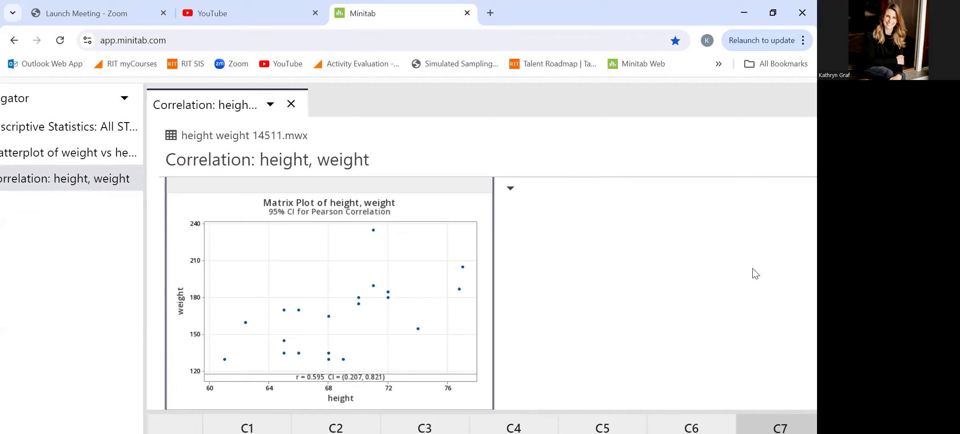
scroll(752, 269, down, 5)
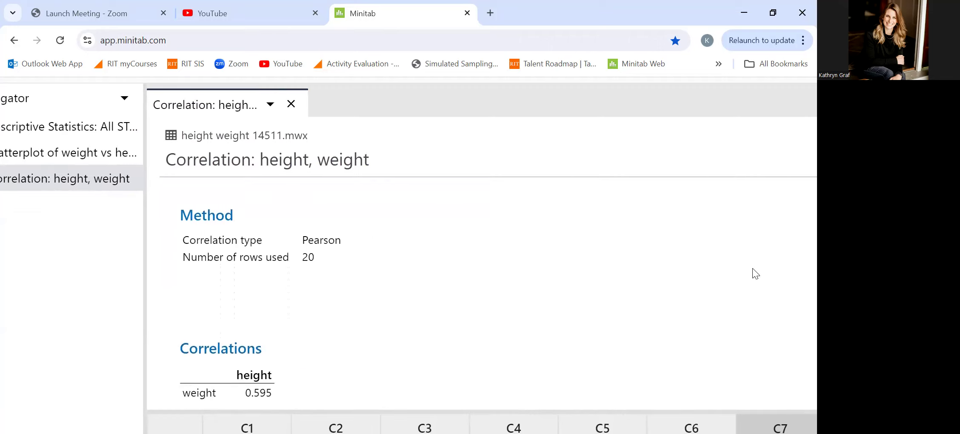
scroll(752, 274, down, 1)
right_click(752, 274)
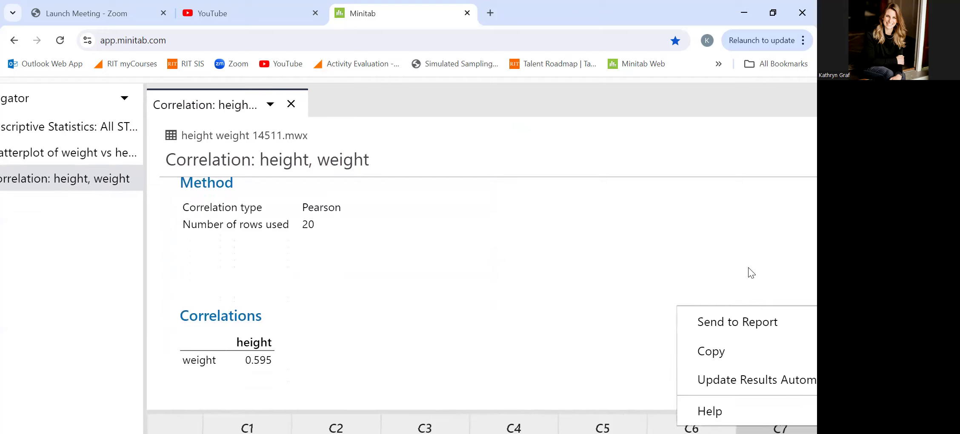
click(257, 339)
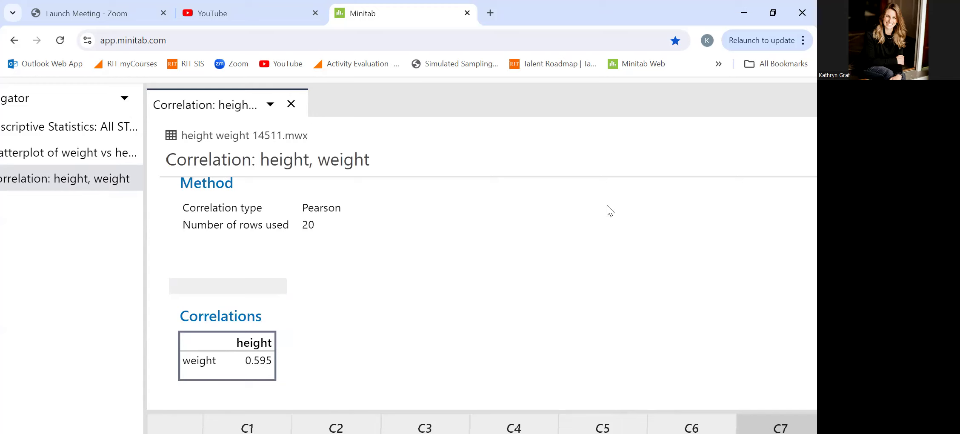
scroll(396, 226, down, 4)
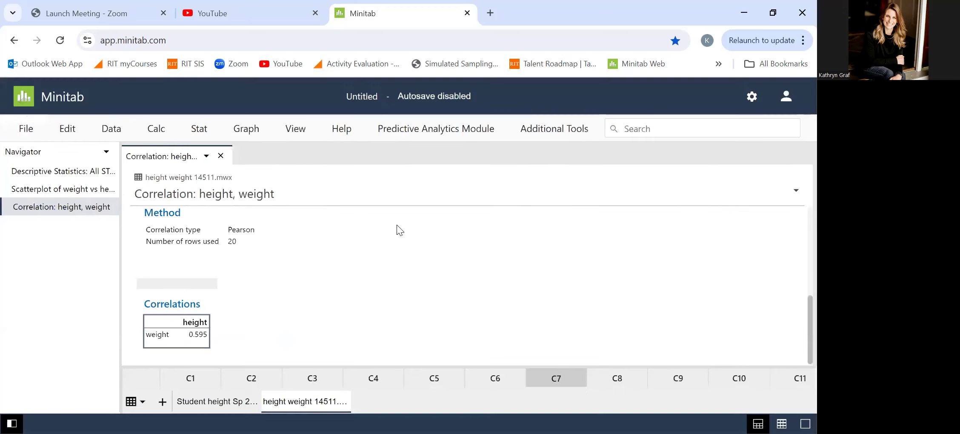
click(396, 225)
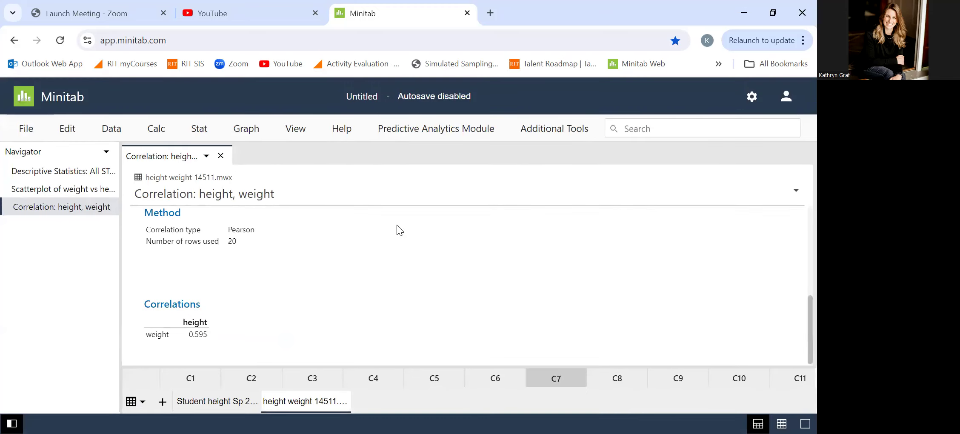
scroll(397, 226, up, 5)
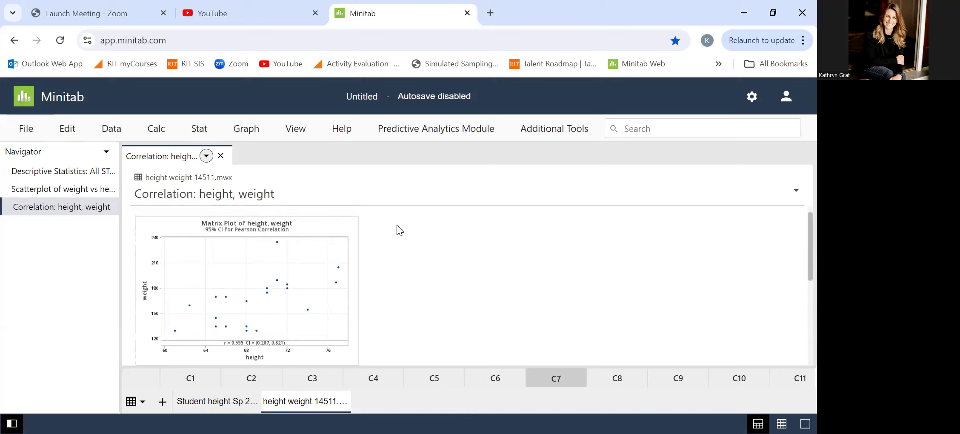
scroll(396, 225, down, 1)
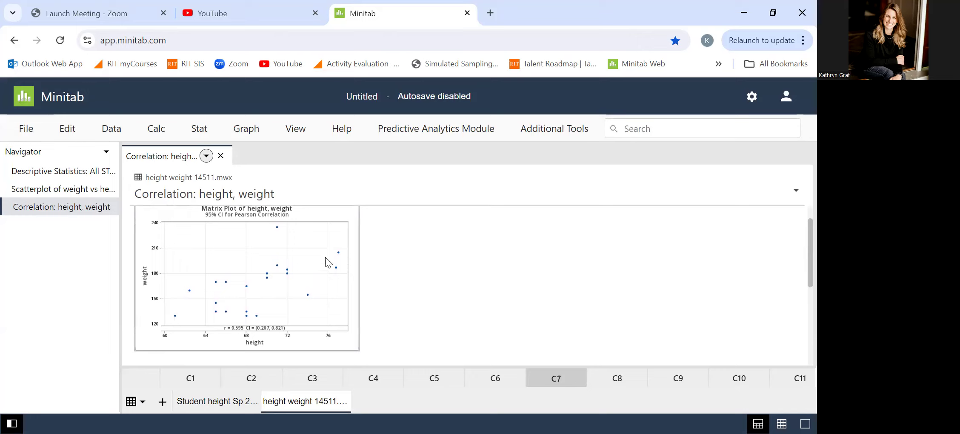
- Fit a regression model with weight as the response and height as the continuous predictor
click(200, 130)
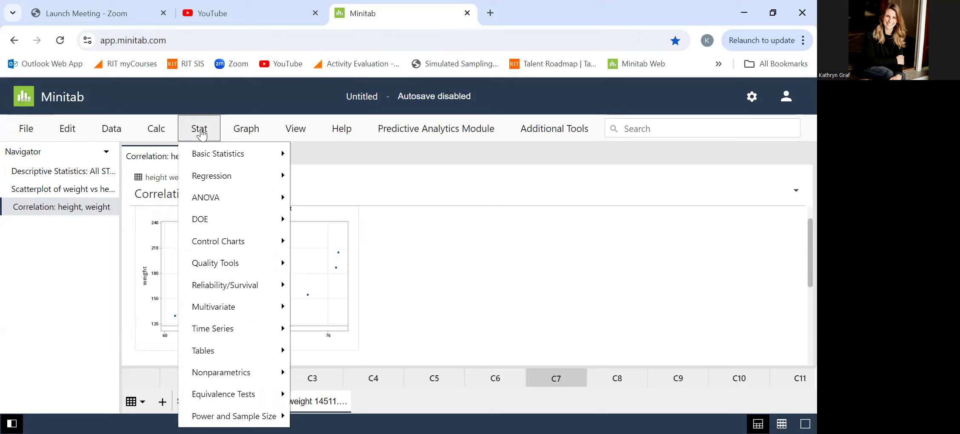
click(218, 178)
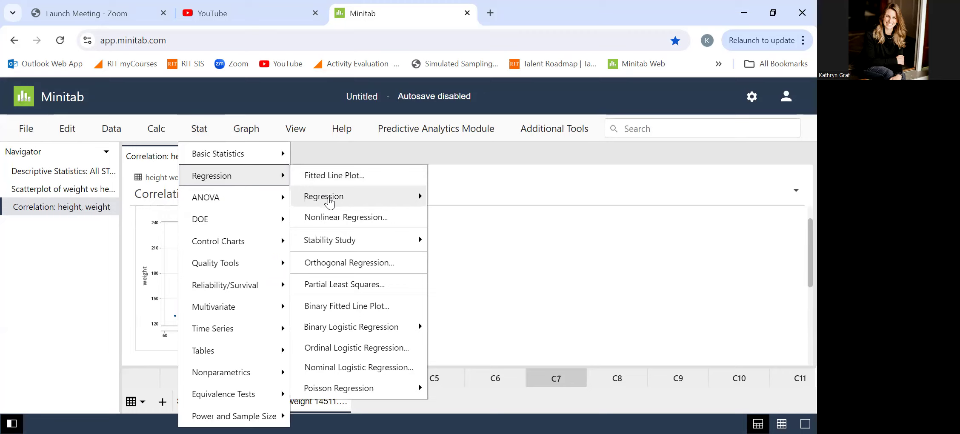
click(366, 196)
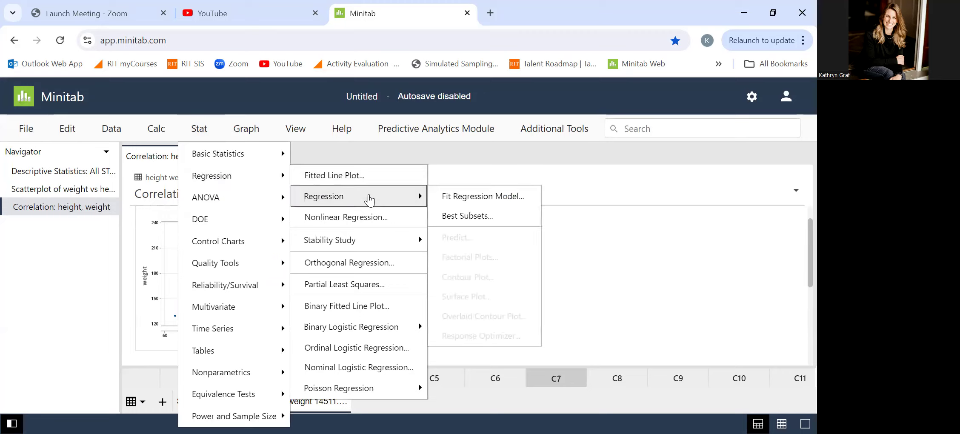
click(461, 200)
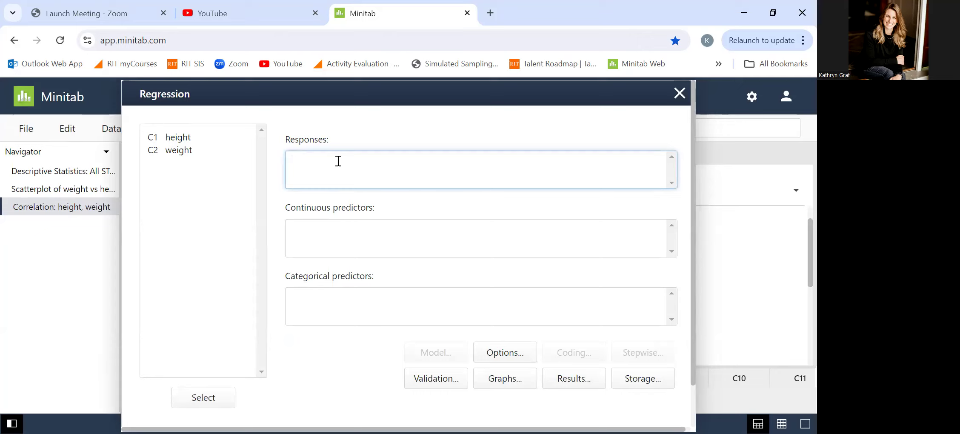
double_click(184, 150)
click(307, 225)
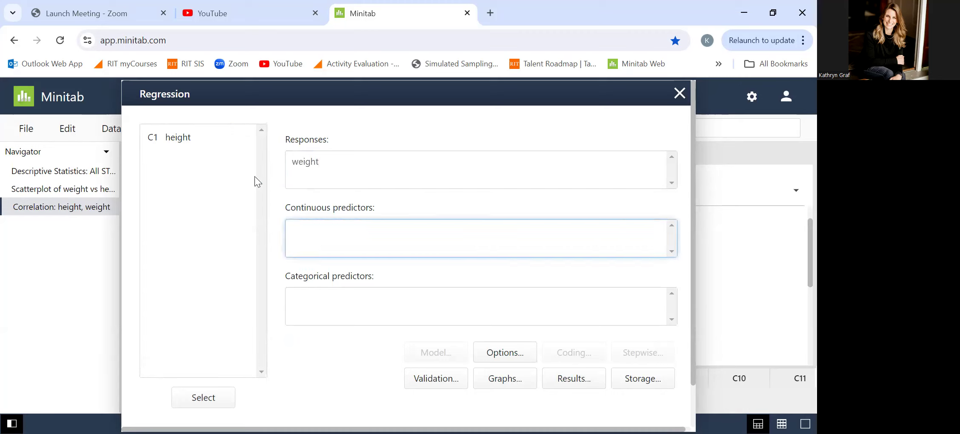
double_click(182, 139)
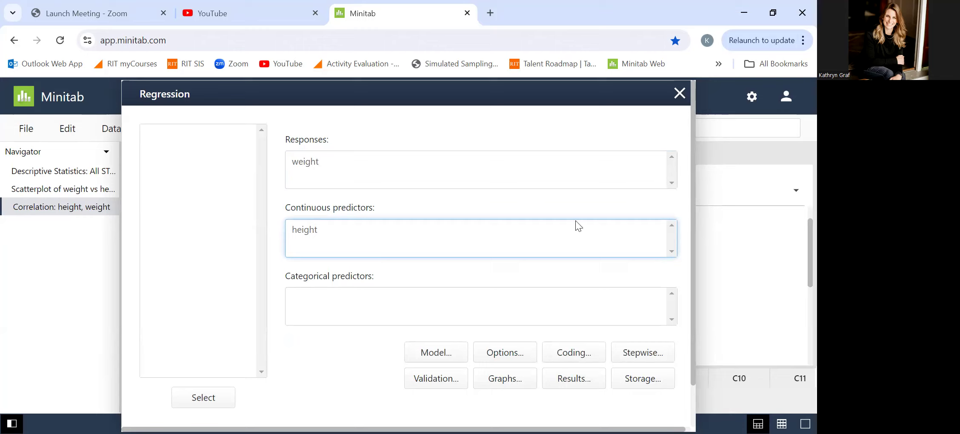
scroll(575, 221, down, 2)
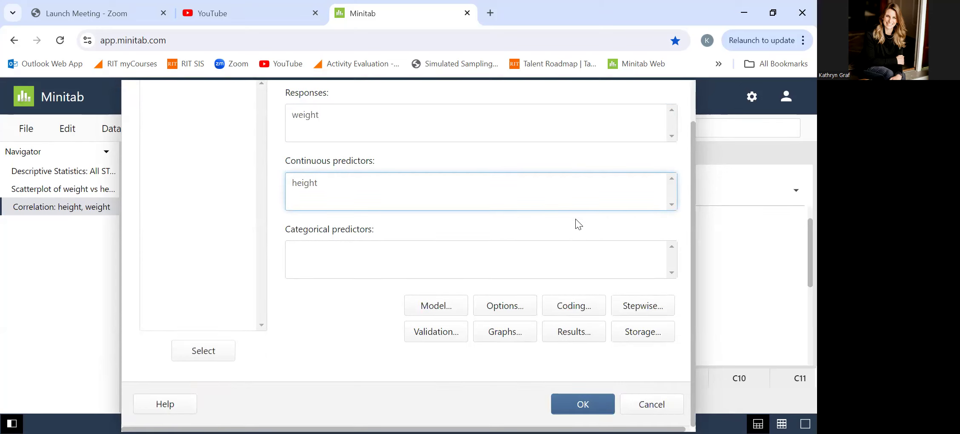
click(581, 406)
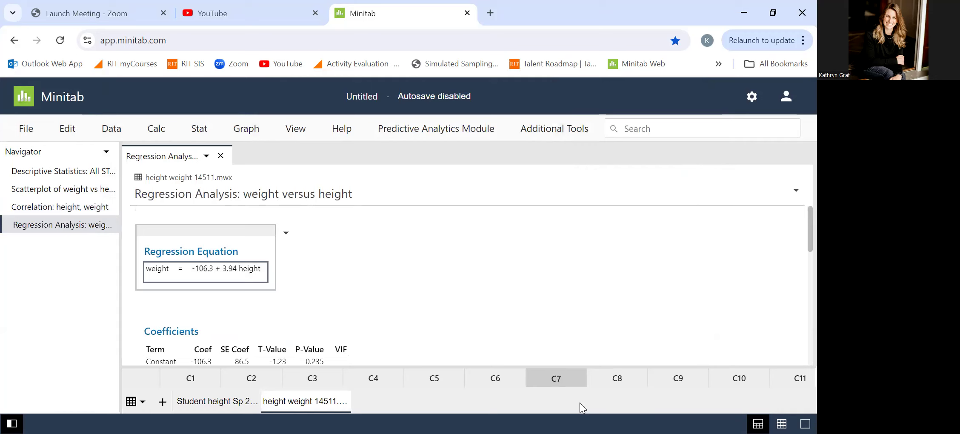
- Examine the regression output for weight versus height, including the equation, coefficients, model summary and R-sq
scroll(243, 288, up, 3)
scroll(247, 323, down, 1)
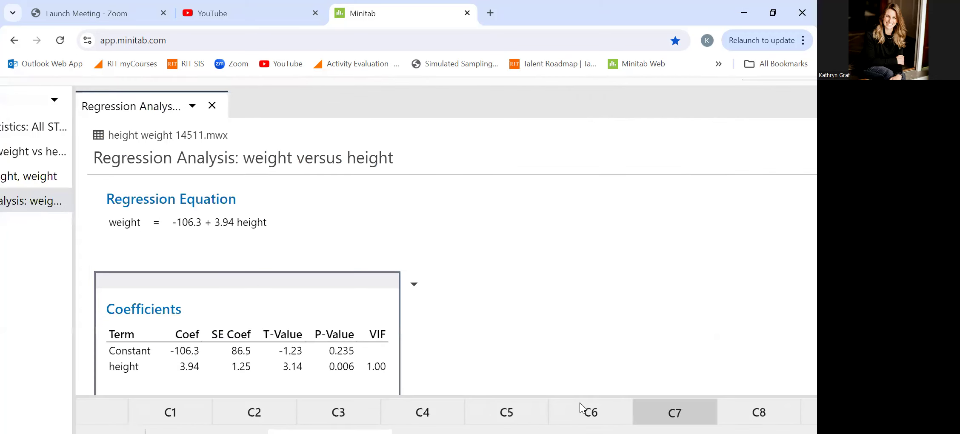
key(Up)
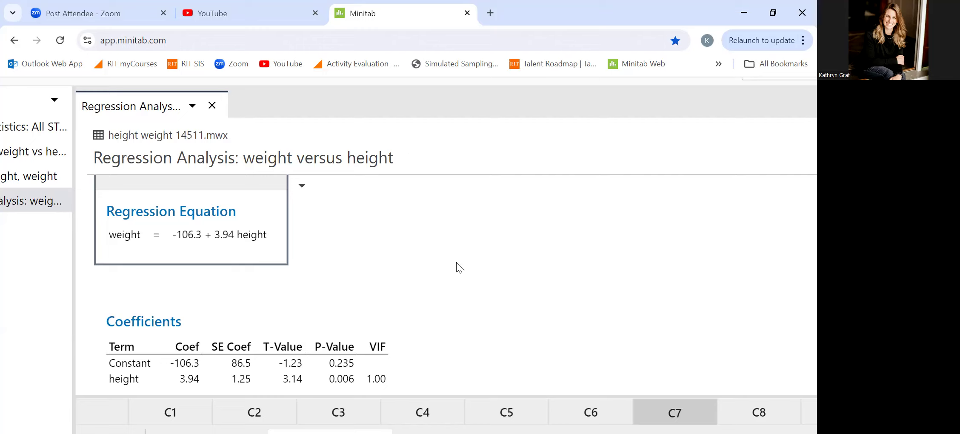
scroll(456, 262, down, 2)
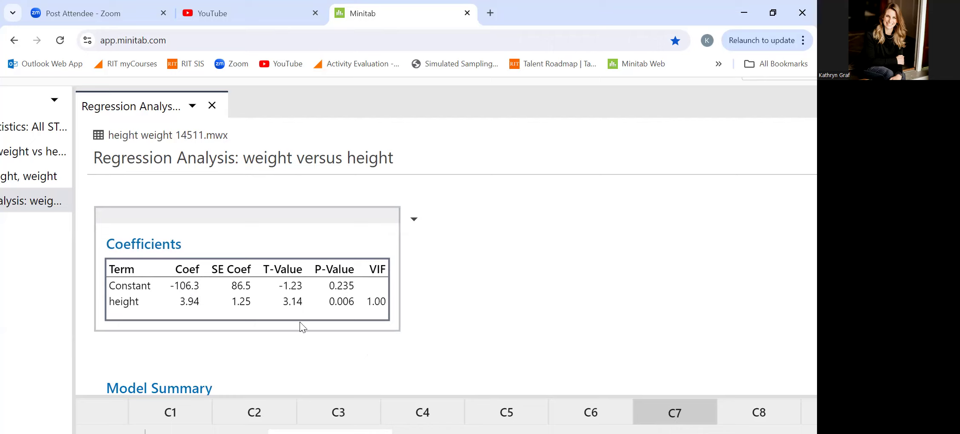
scroll(299, 321, down, 3)
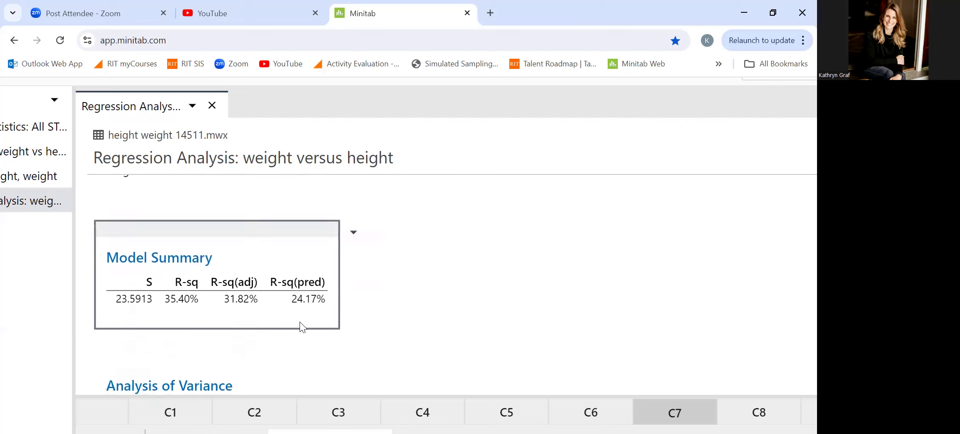
scroll(299, 322, down, 1)
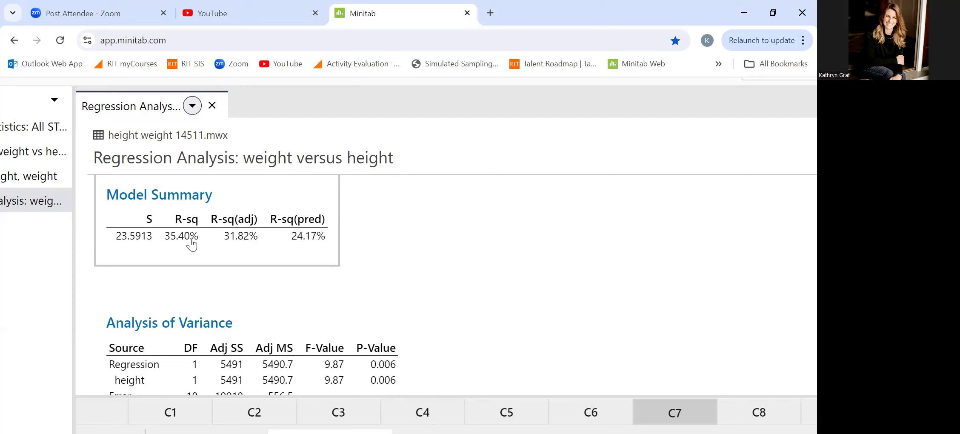
- Restore the normal page zoom and return to the correlation output for height and weight
key(ctrl+minus)
key(ctrl+minus)
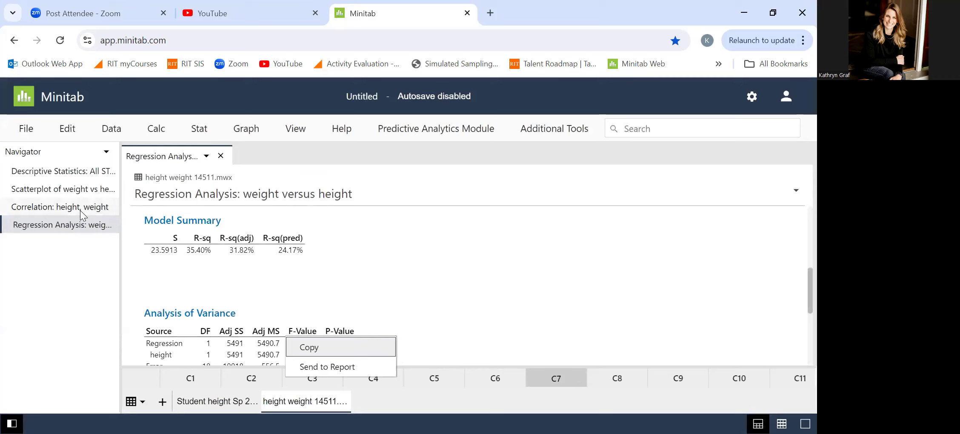
click(80, 208)
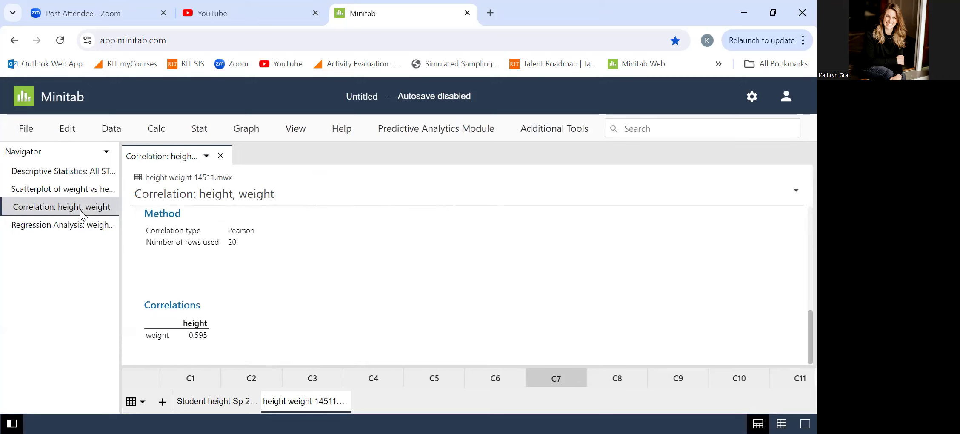